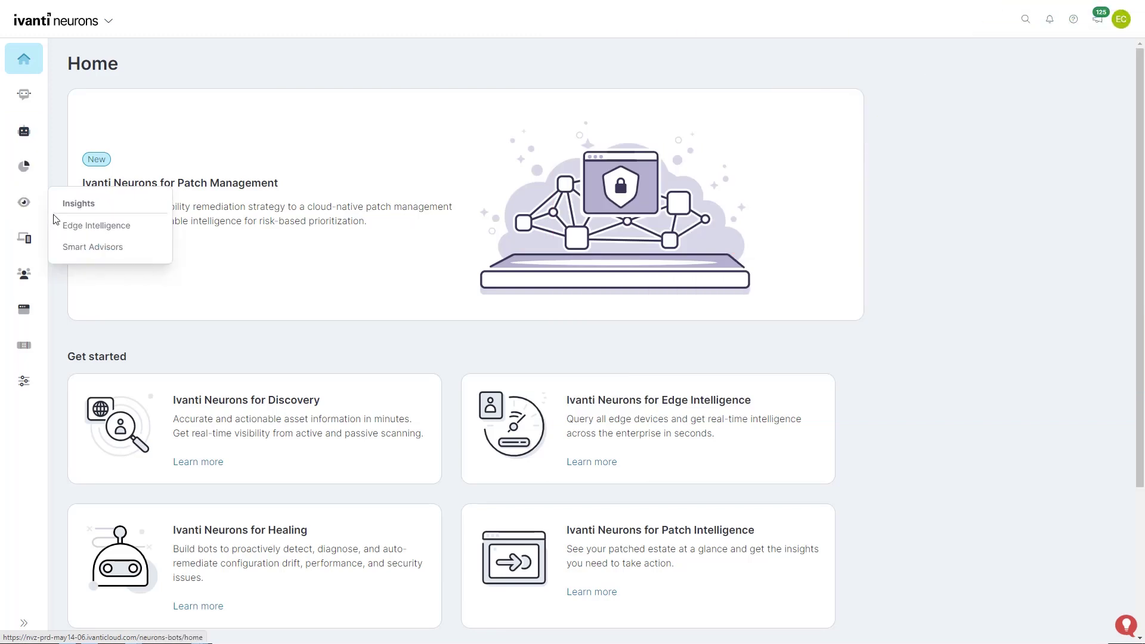
Step: Open Edge Intelligence, filter the agent list to Online status, and sort it by Computer name
click(73, 230)
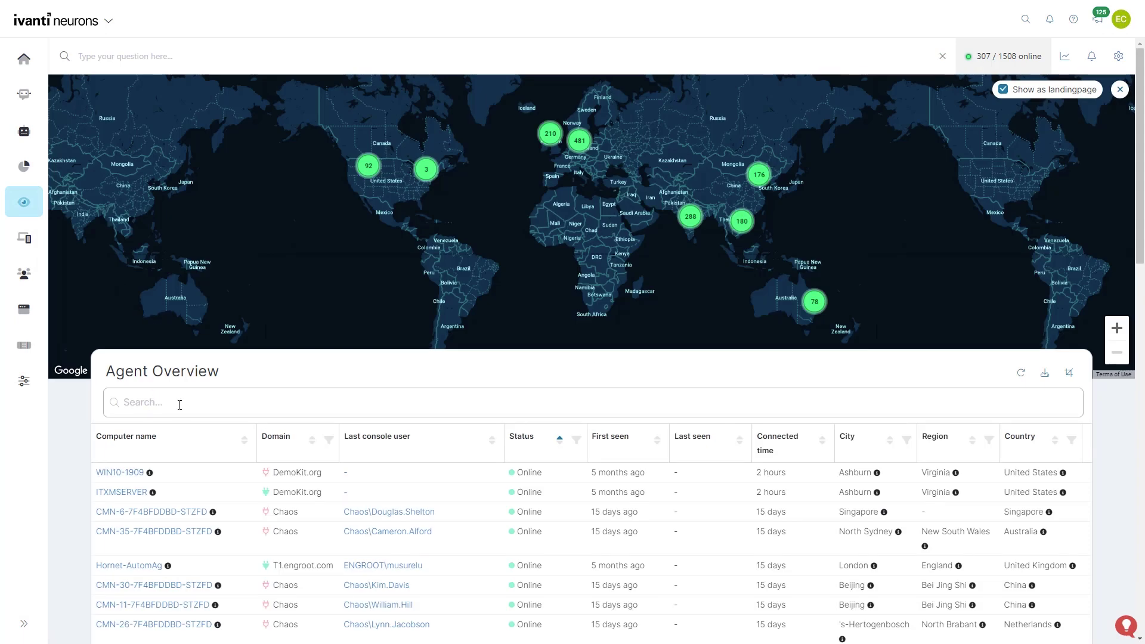
click(576, 442)
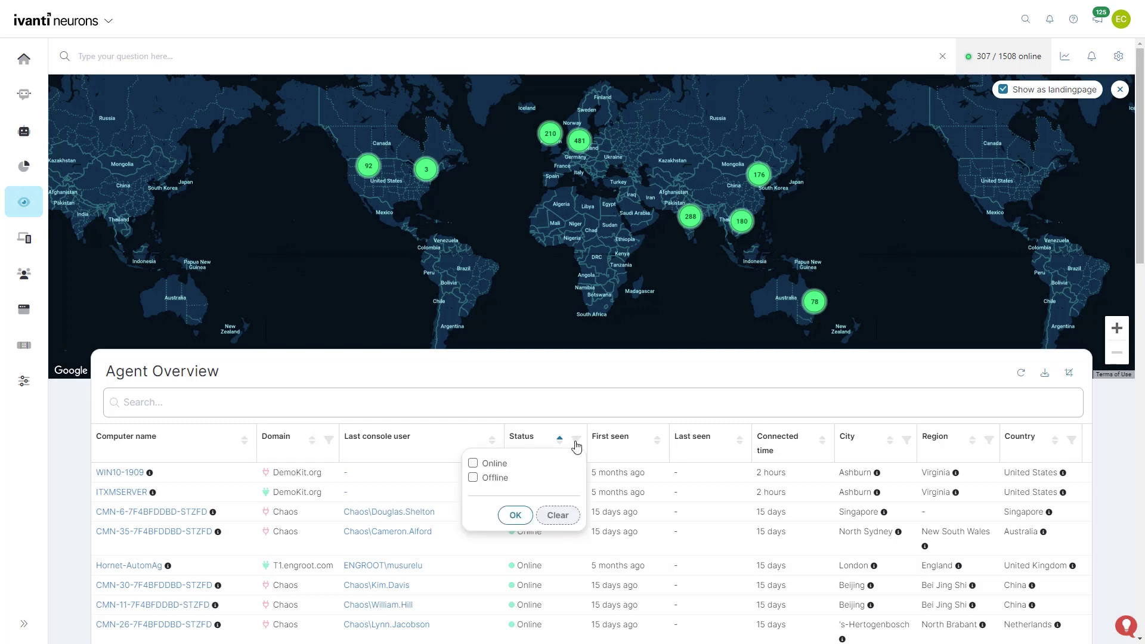
click(474, 464)
click(514, 516)
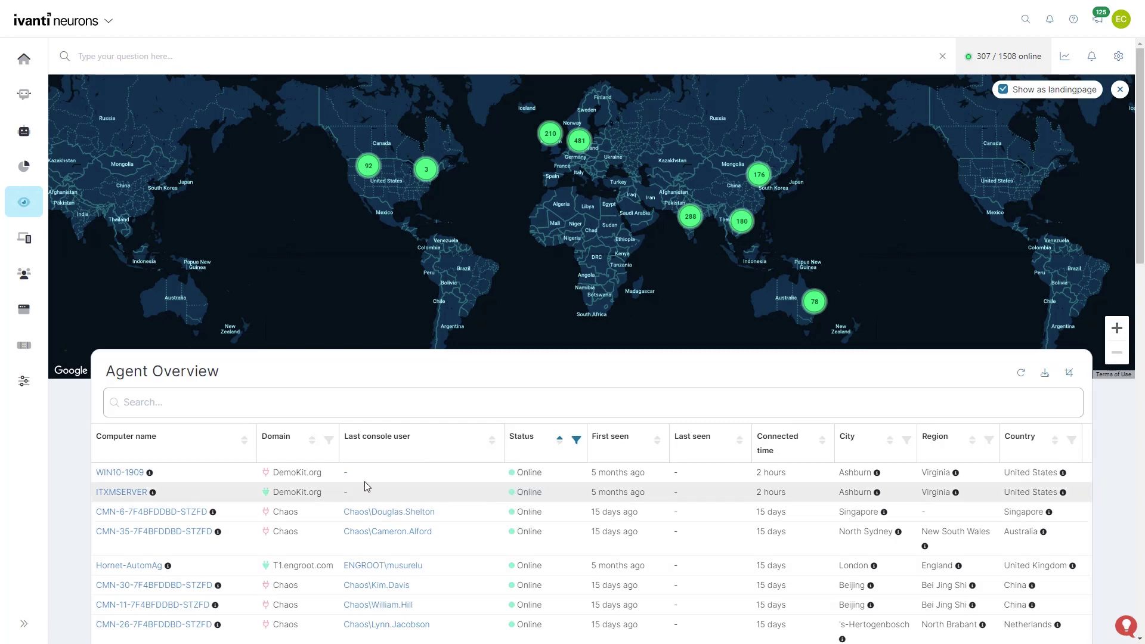
click(177, 447)
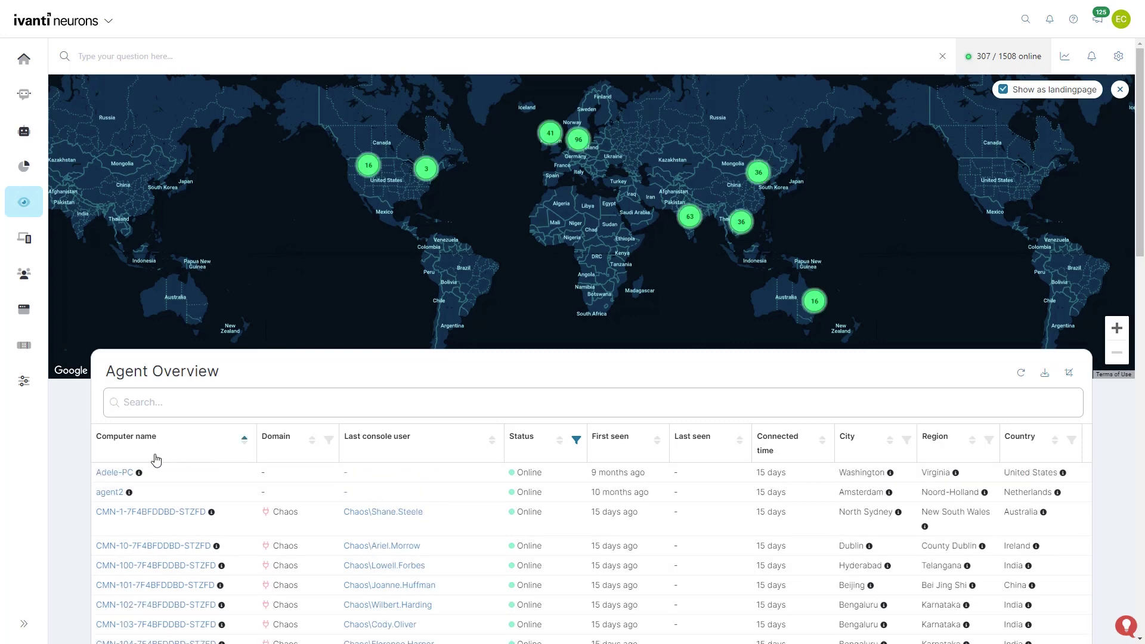
Step: View Adele-PC's device dashboard, then return to the '307 / 1508 online' device map
click(118, 479)
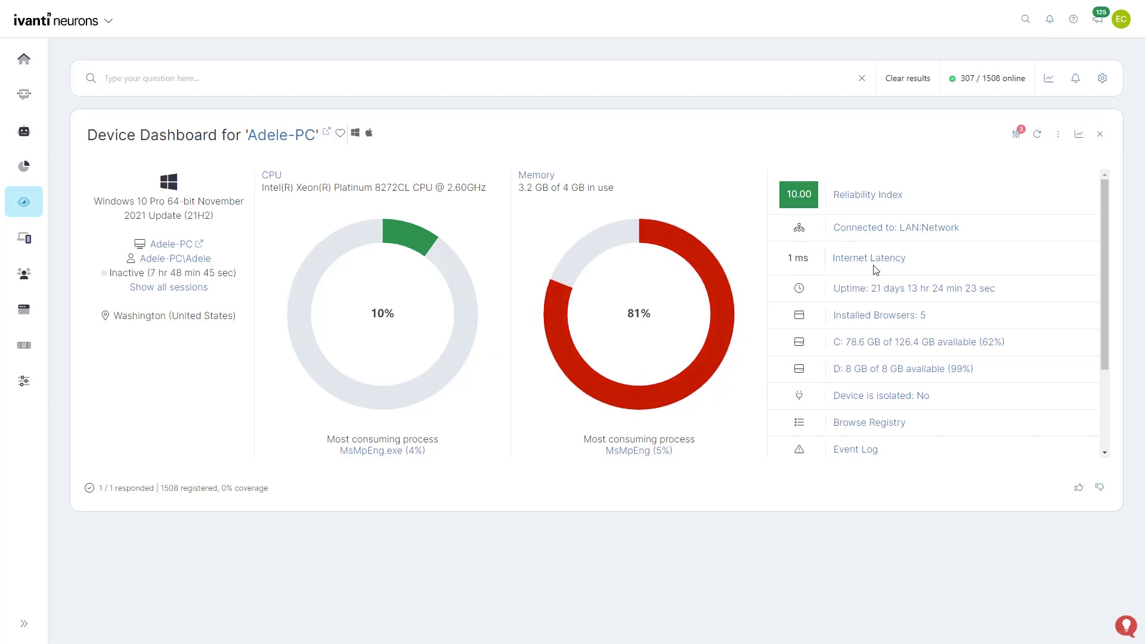
click(980, 79)
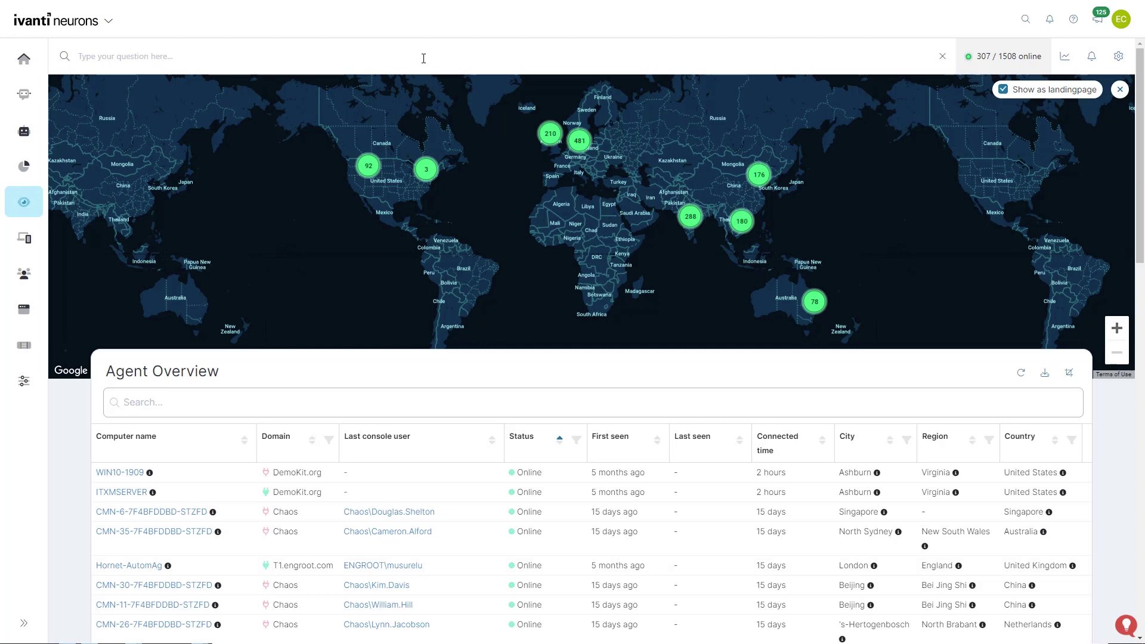
Step: Ask 'show me the logon performance of my environment' to get the Logon Performance donut chart
click(80, 57)
text(show me the logon performance of my environment)
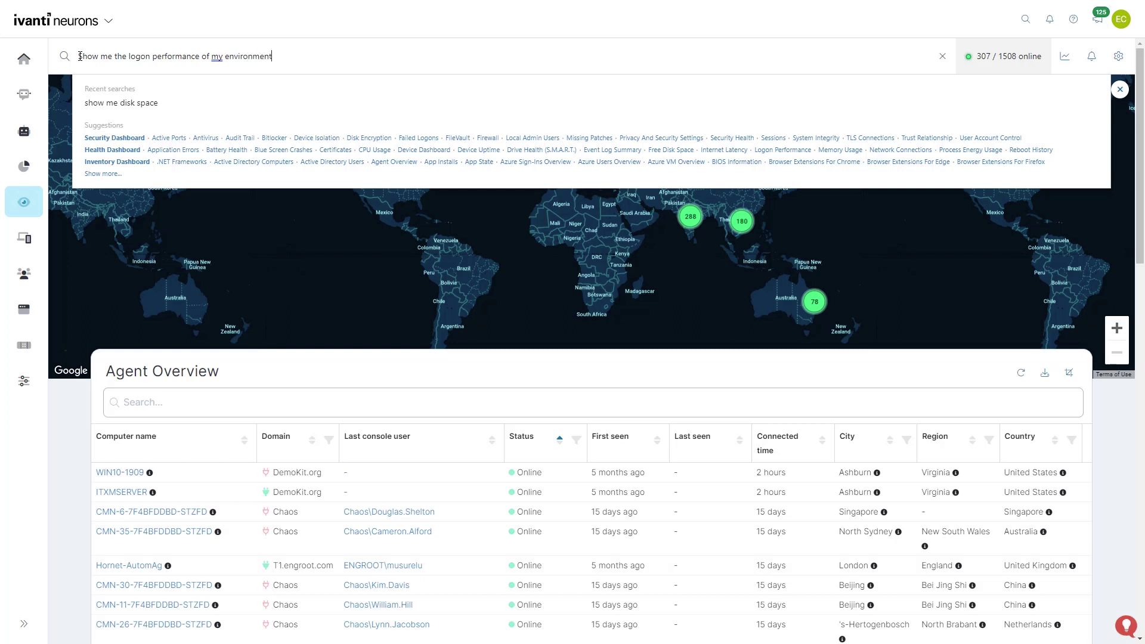
key(Return)
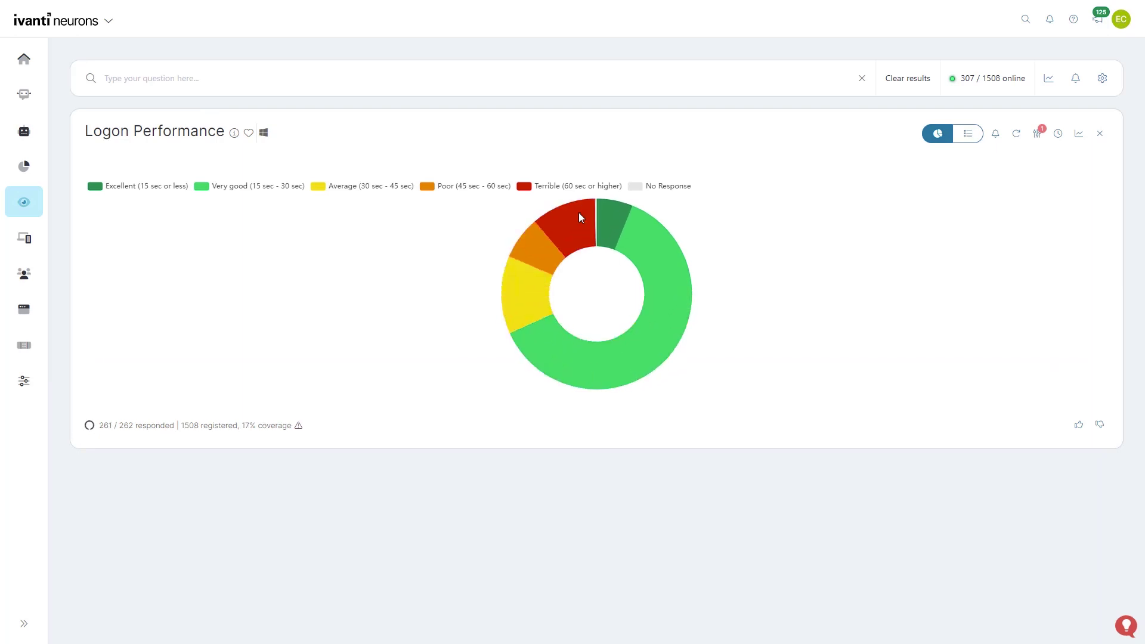
mouse_move(564, 222)
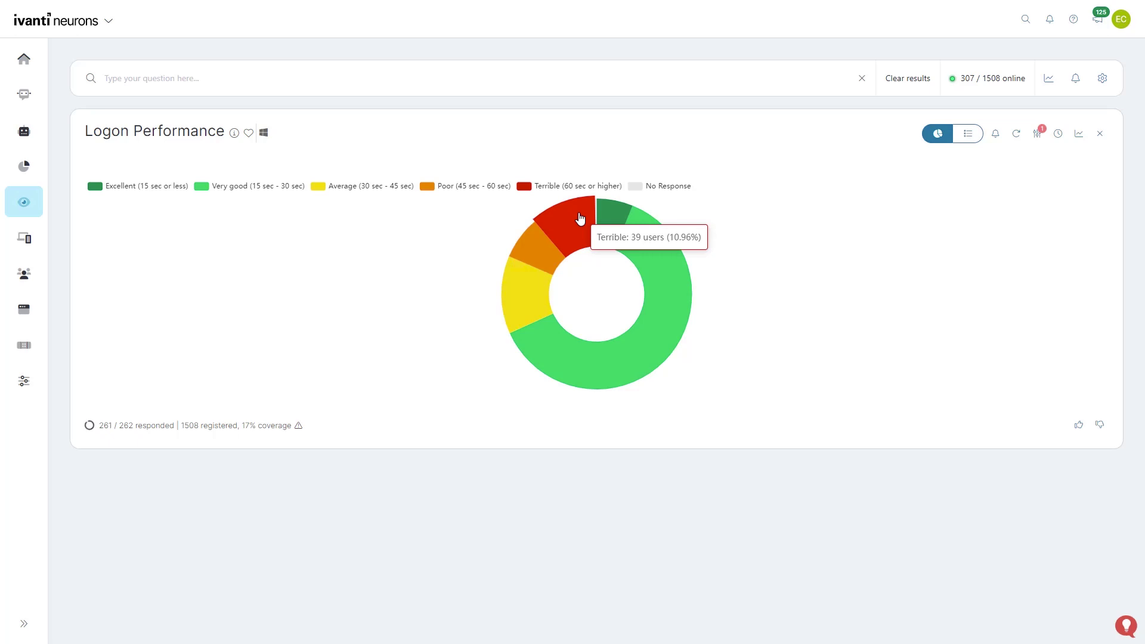
click(580, 219)
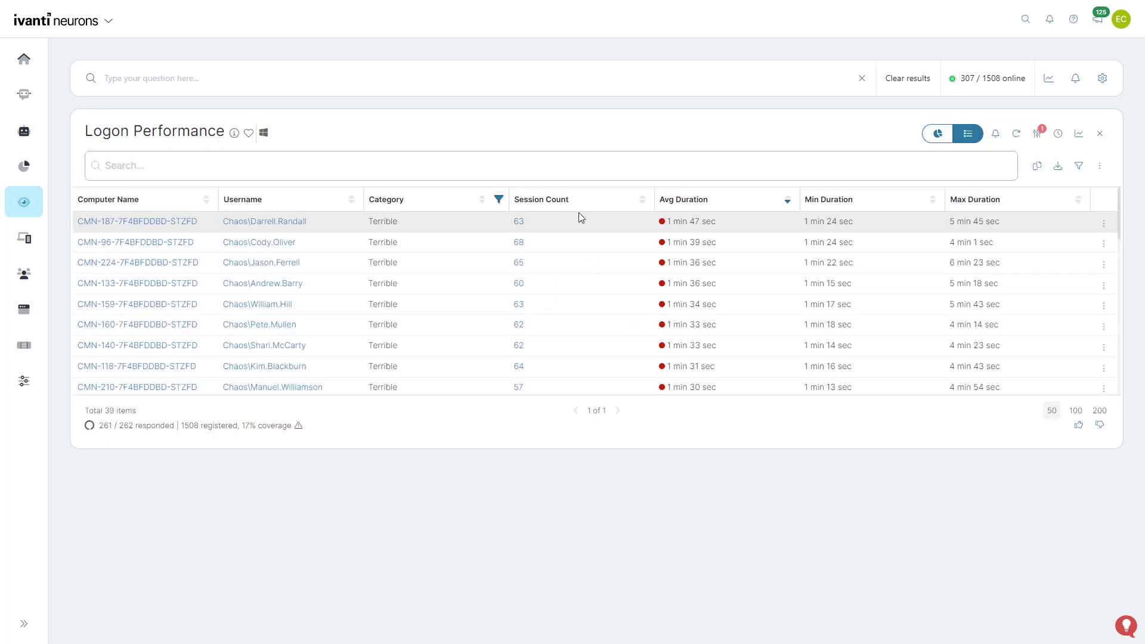
click(519, 222)
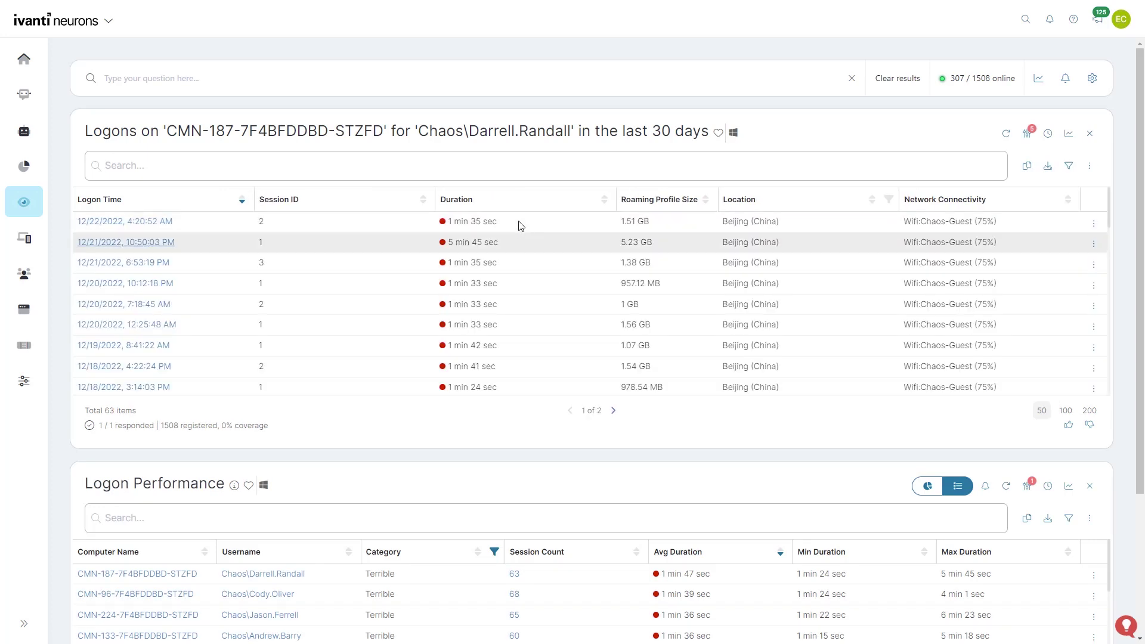
click(145, 223)
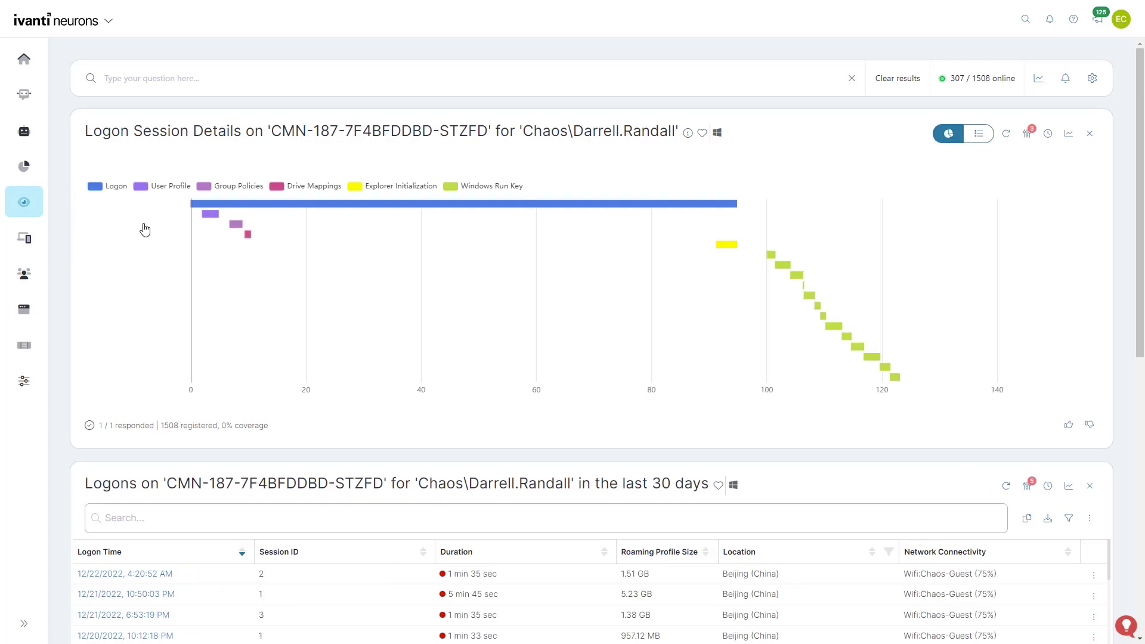
Step: Ask 'show me startup items' to view the impact chart, then return to the device map
click(957, 84)
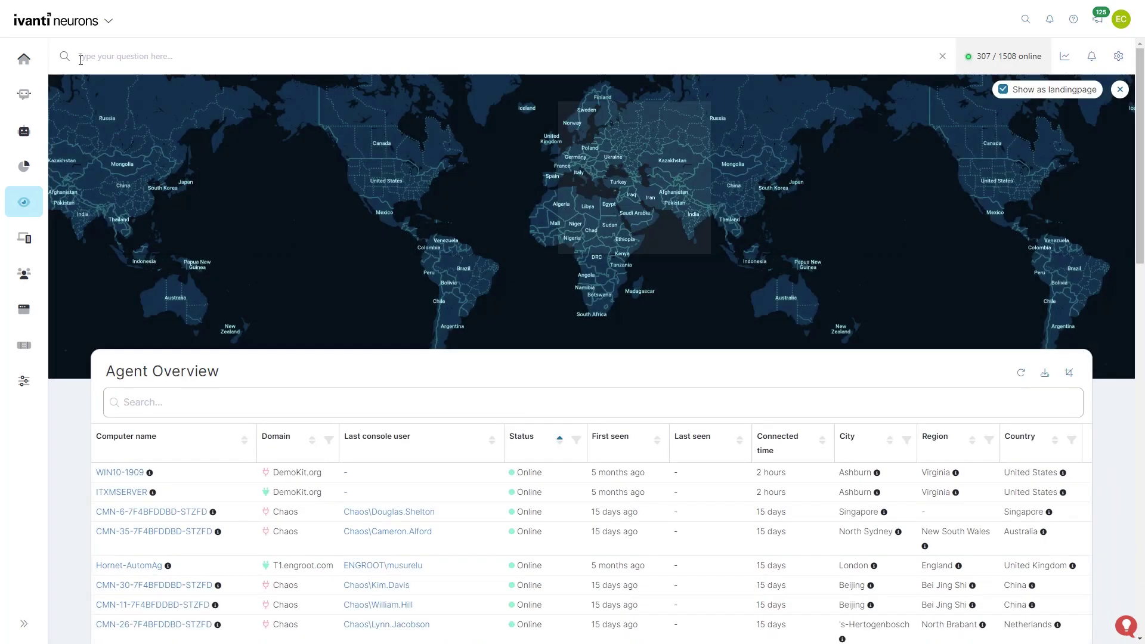
click(80, 58)
text(show me start up items)
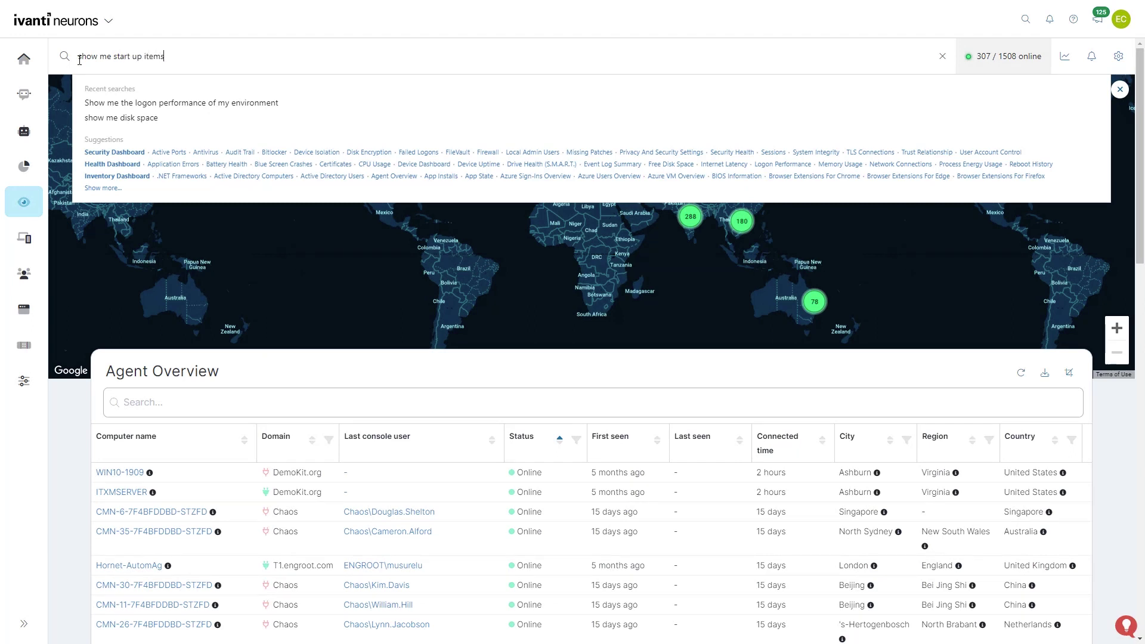
key(Return)
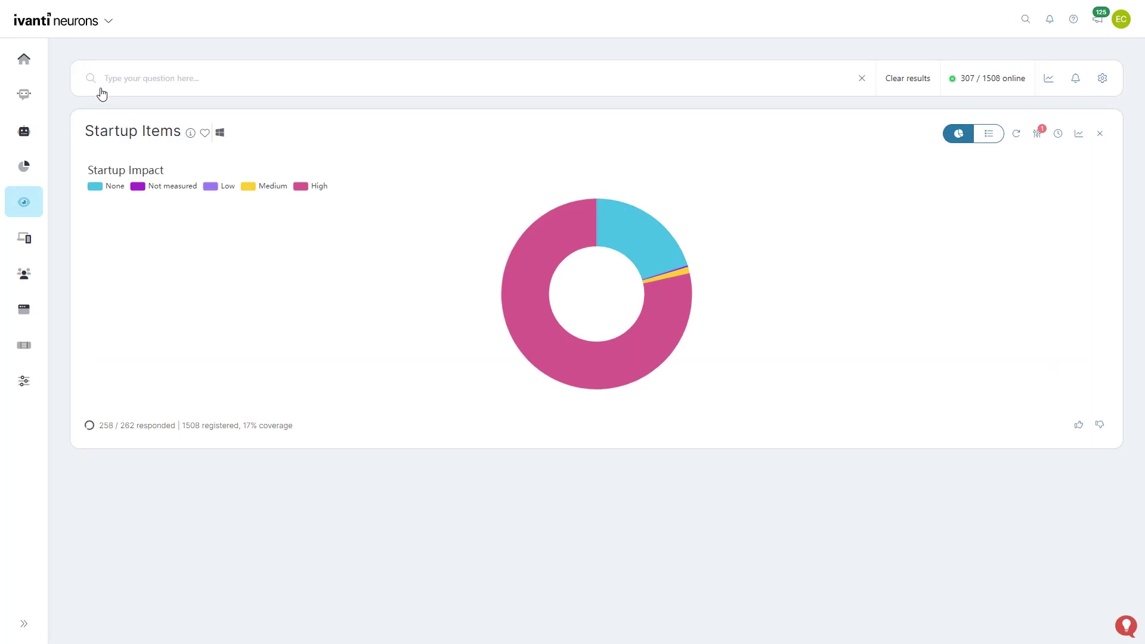
click(992, 78)
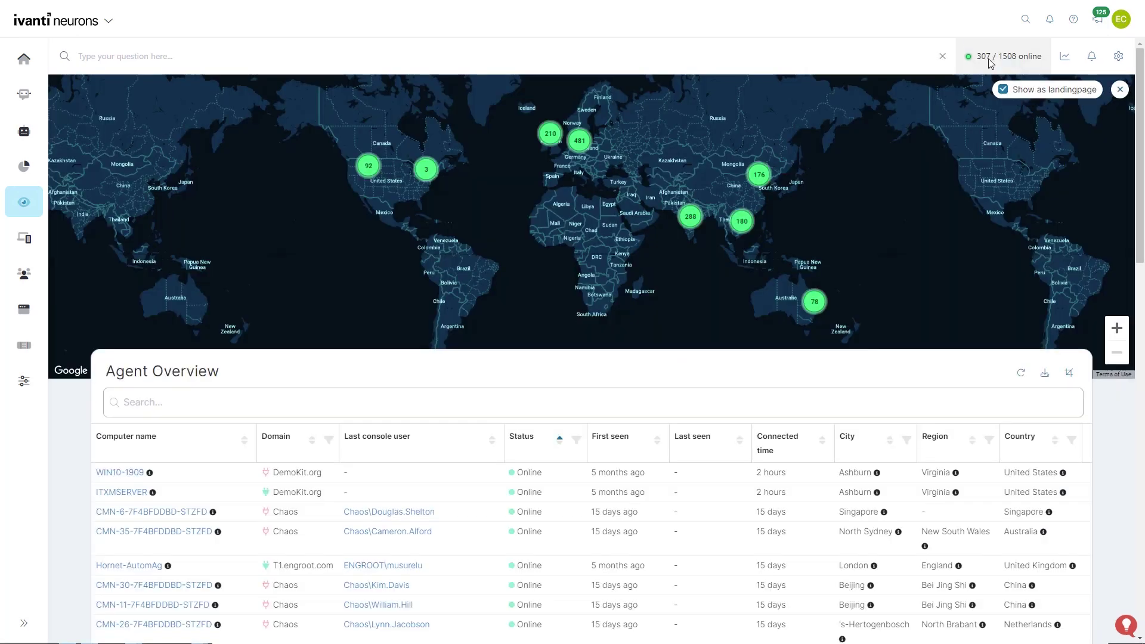
Step: Close the map overview and open the Security Dashboard from the Security topics
click(989, 62)
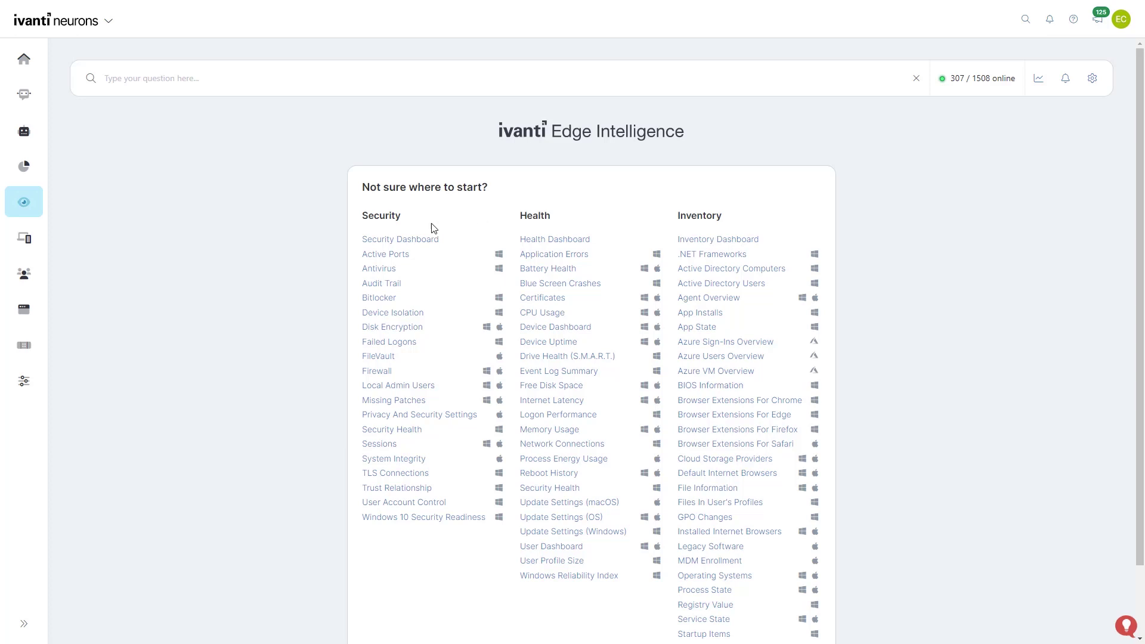
click(392, 240)
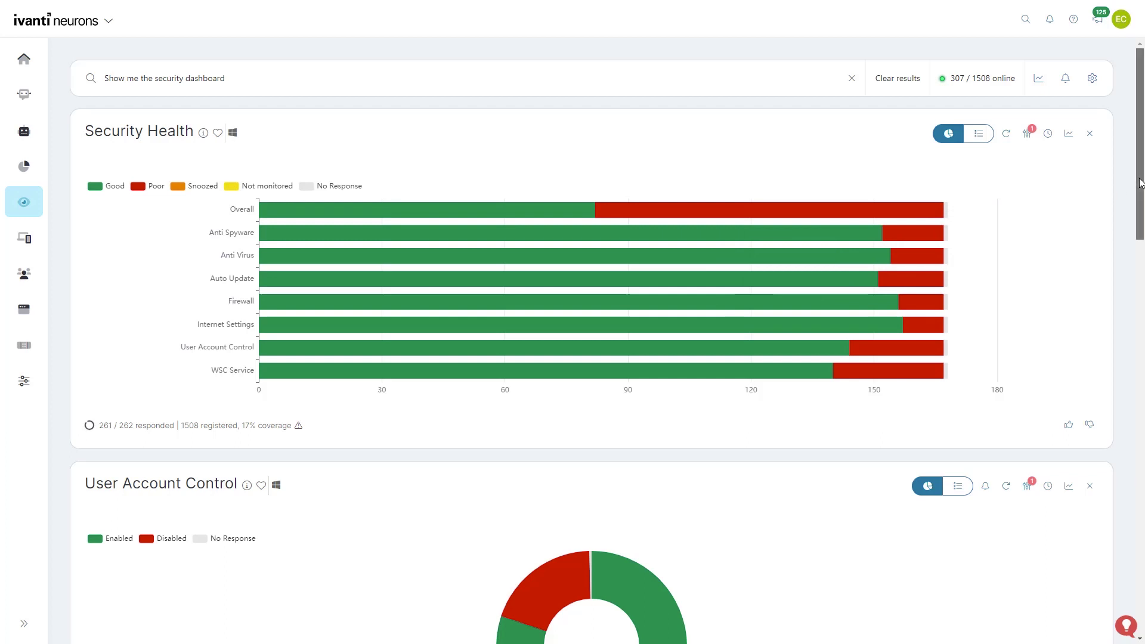
drag(1139, 184, 1113, 578)
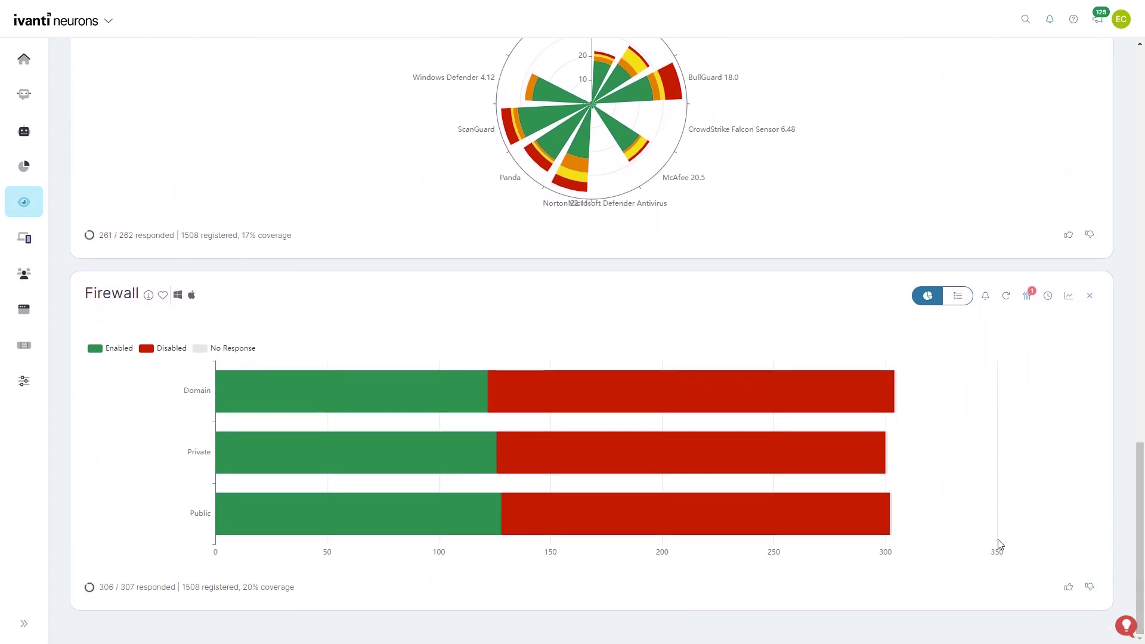
click(768, 395)
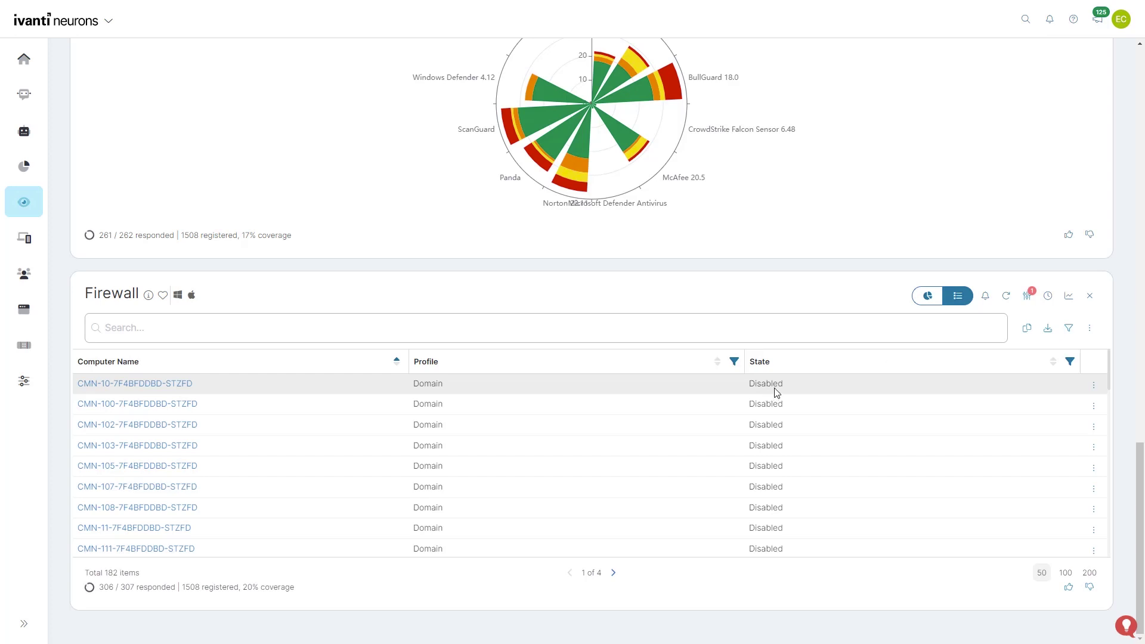
click(928, 297)
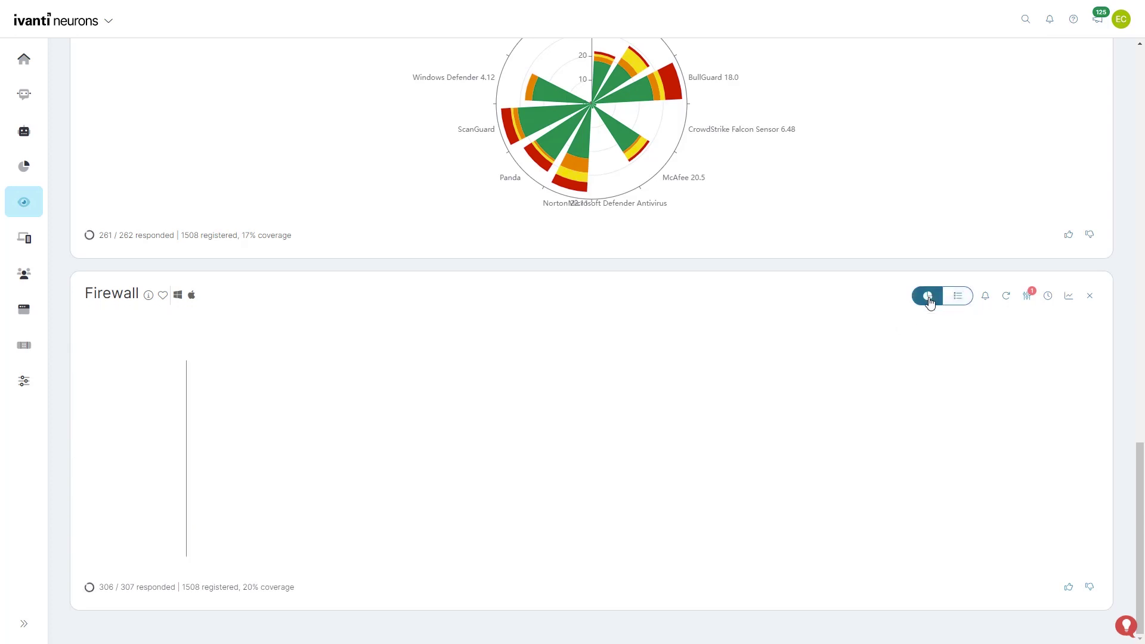